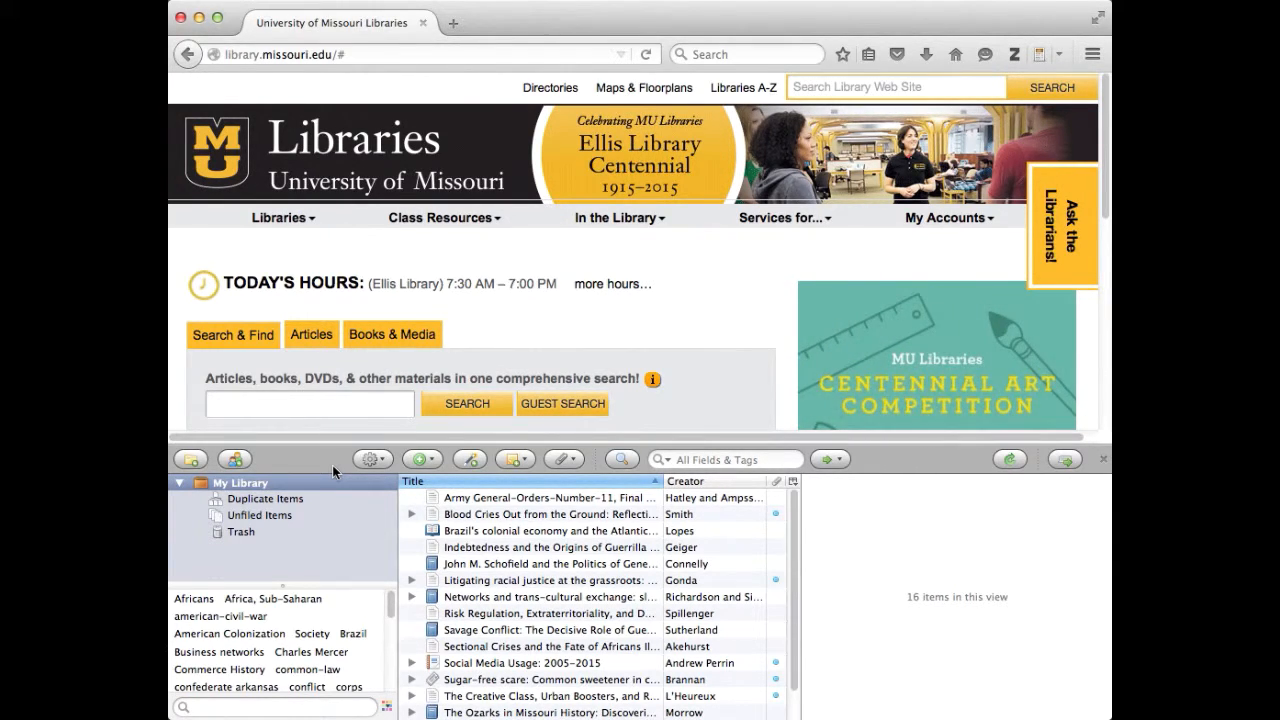
# Create a new Interview item from the New Item menu's More submenu
pyautogui.click(426, 463)
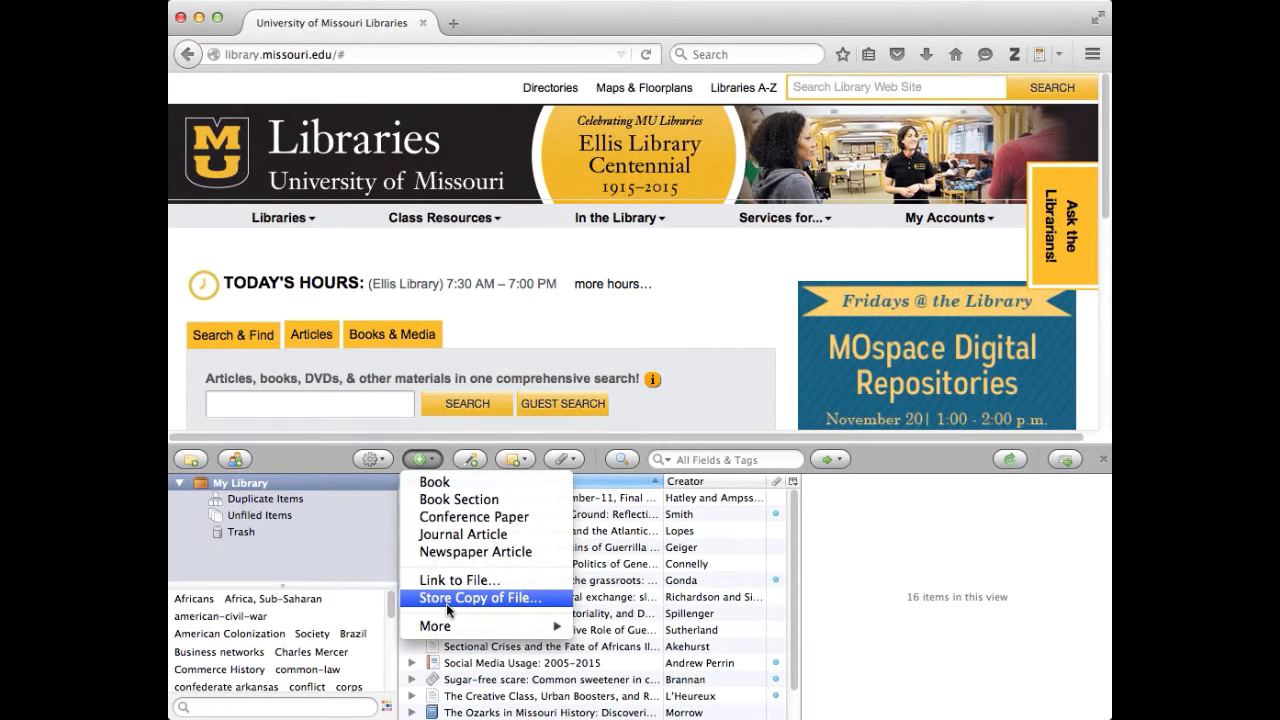
pyautogui.moveTo(443, 632)
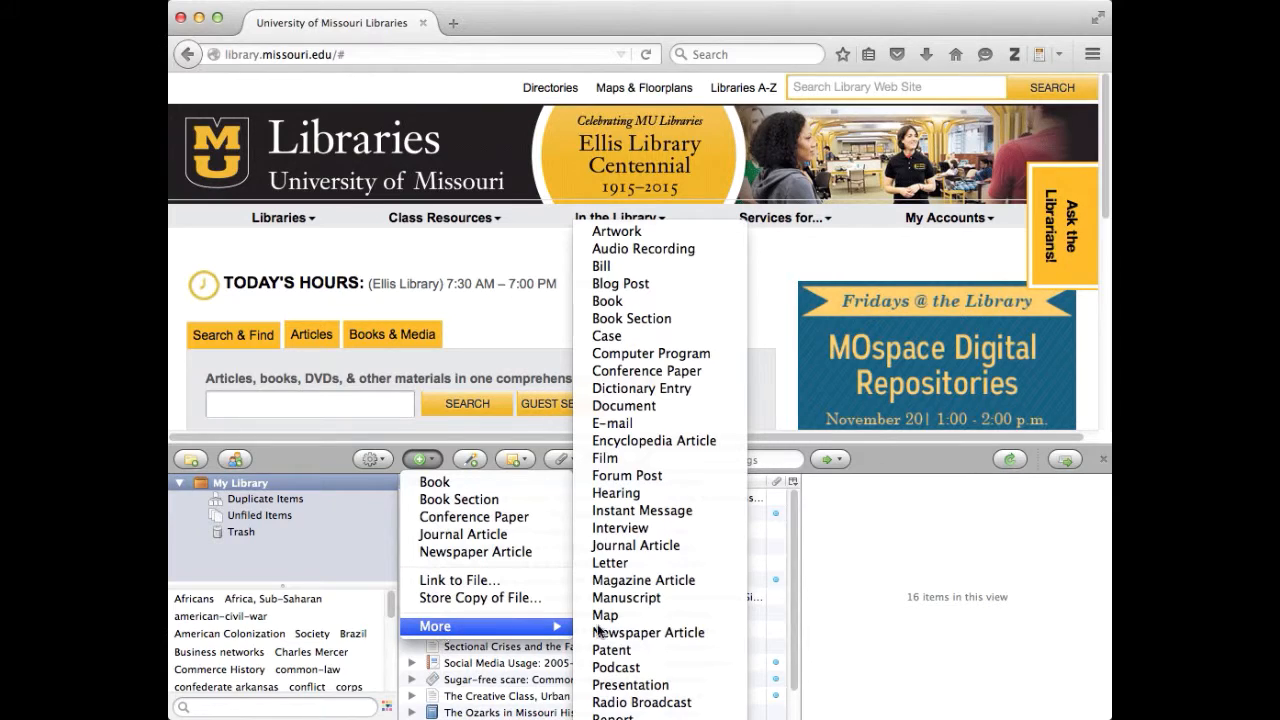
pyautogui.click(655, 535)
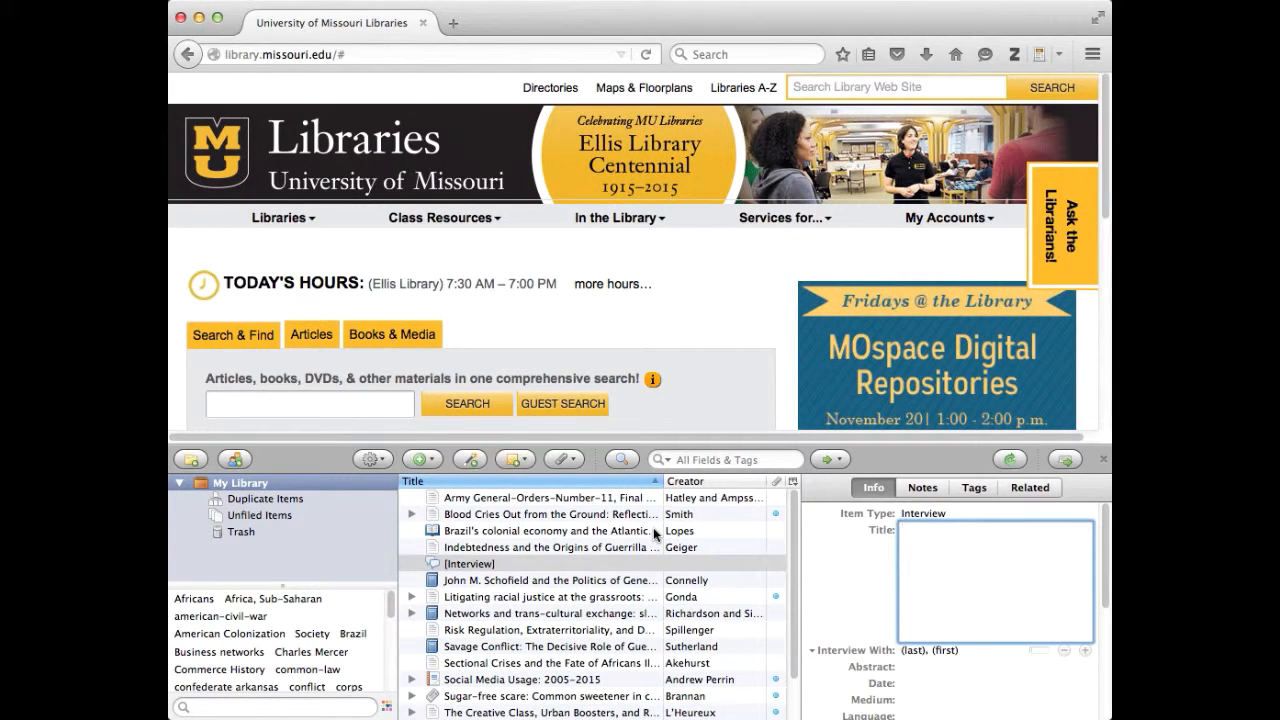
# Title the item 'Interview With the Vampire' and enter the interviewee's last and first name
pyautogui.write('Interview With the Vampire')
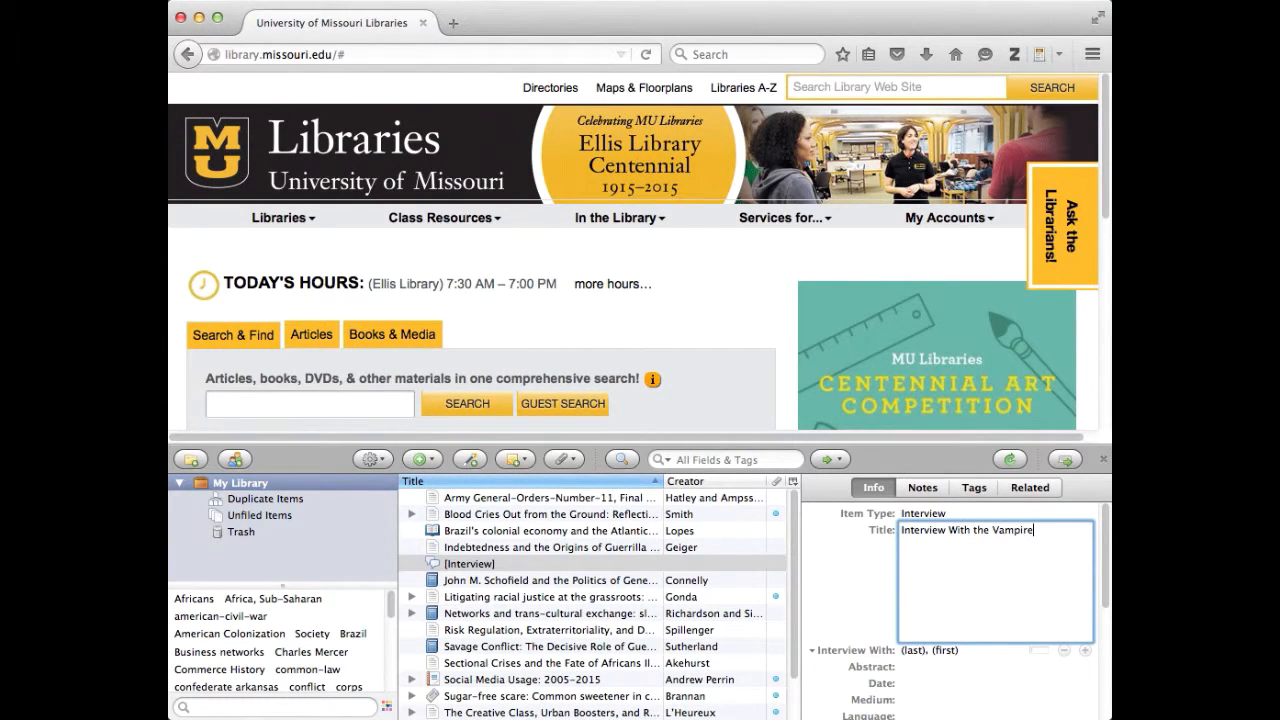
pyautogui.press('Tab')
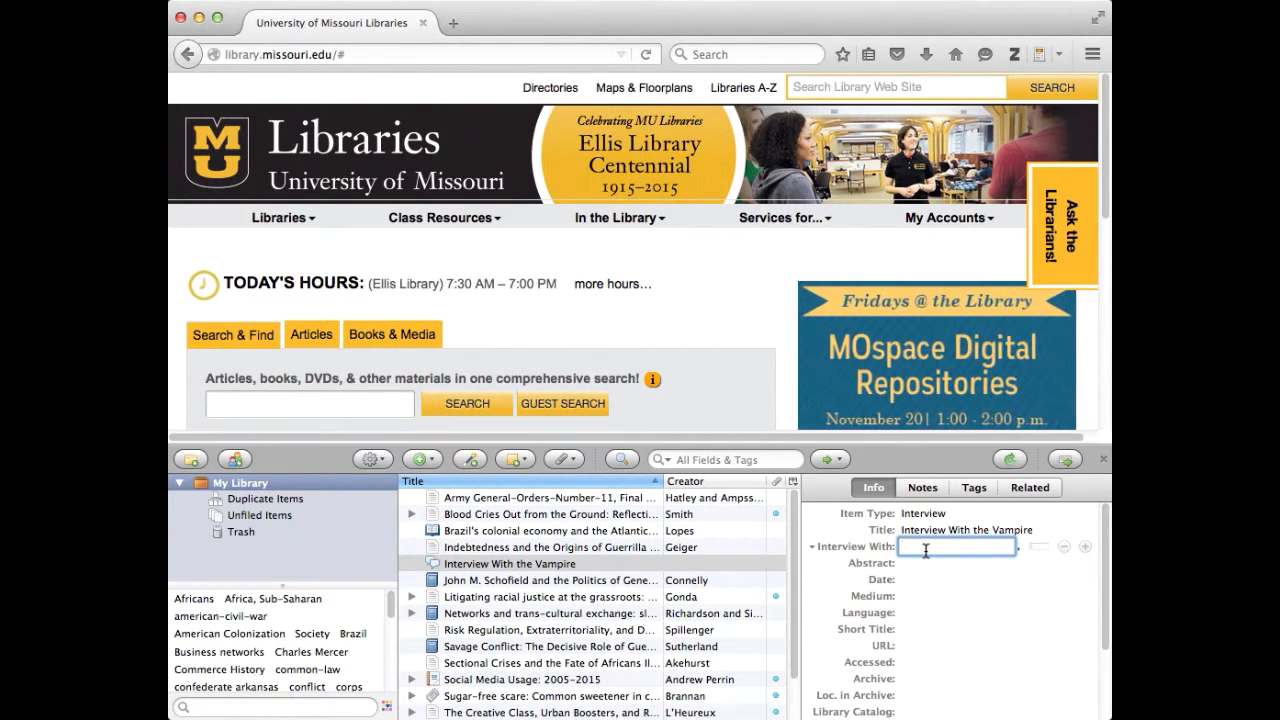
pyautogui.write('Dracula')
pyautogui.press('Tab')
pyautogui.write('Vladimir')
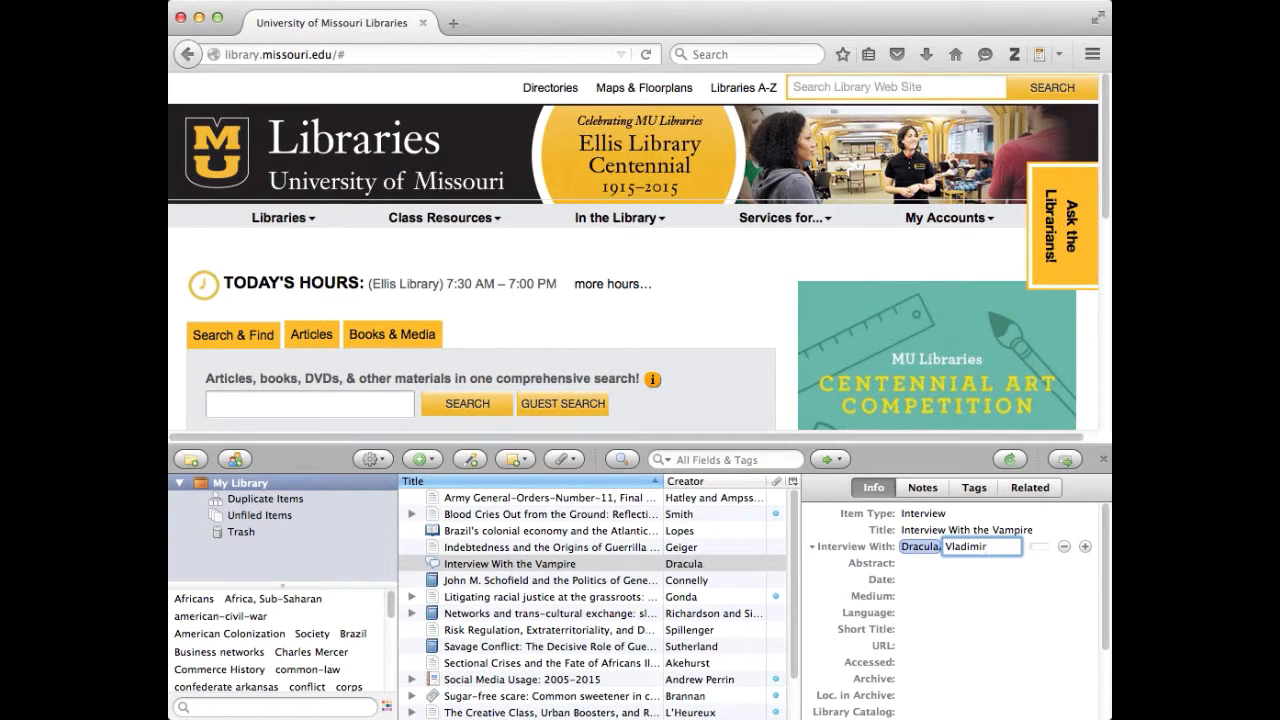
# Set the Date to October 31, 2015 and the Medium to Skype
pyautogui.click(934, 577)
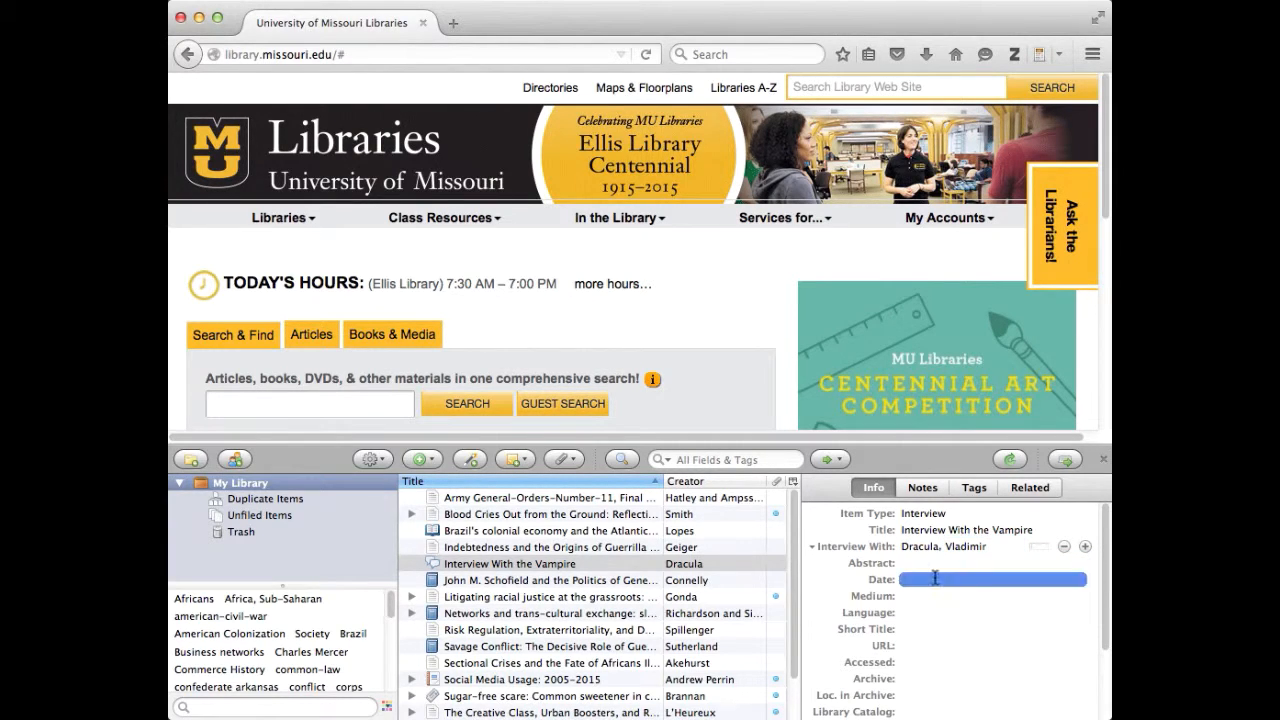
pyautogui.write('Oc')
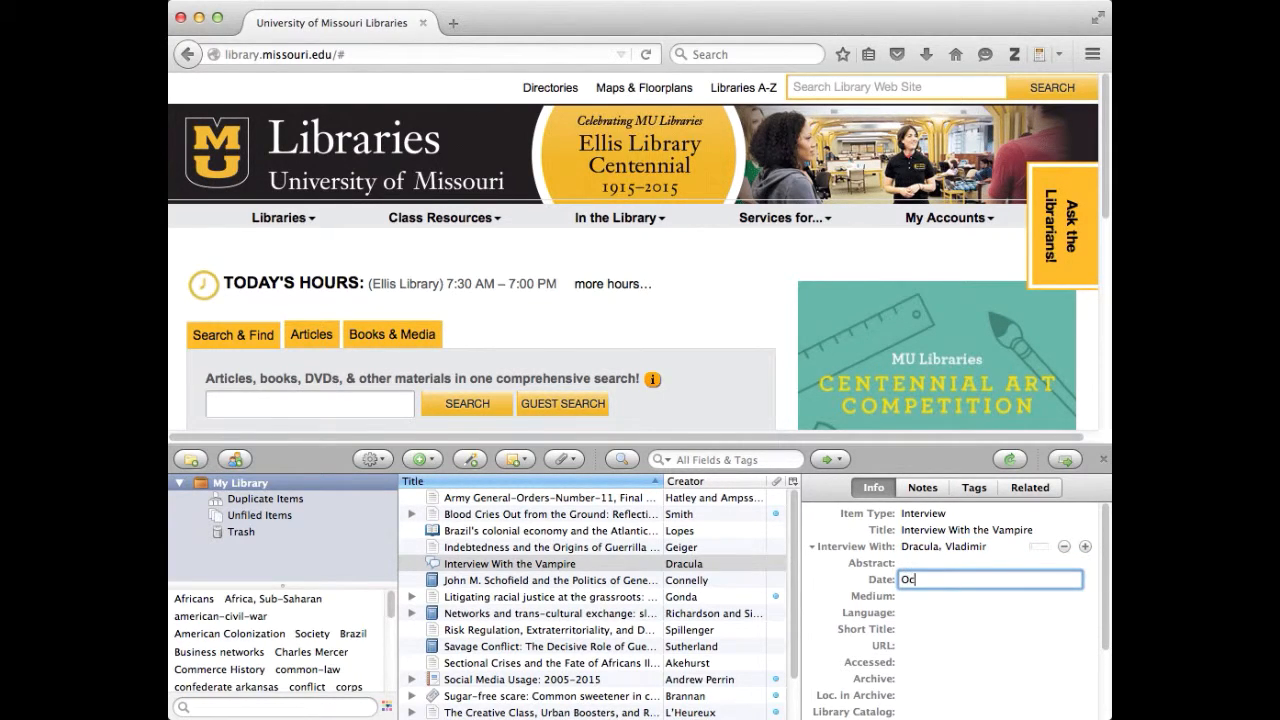
pyautogui.write('tober 31')
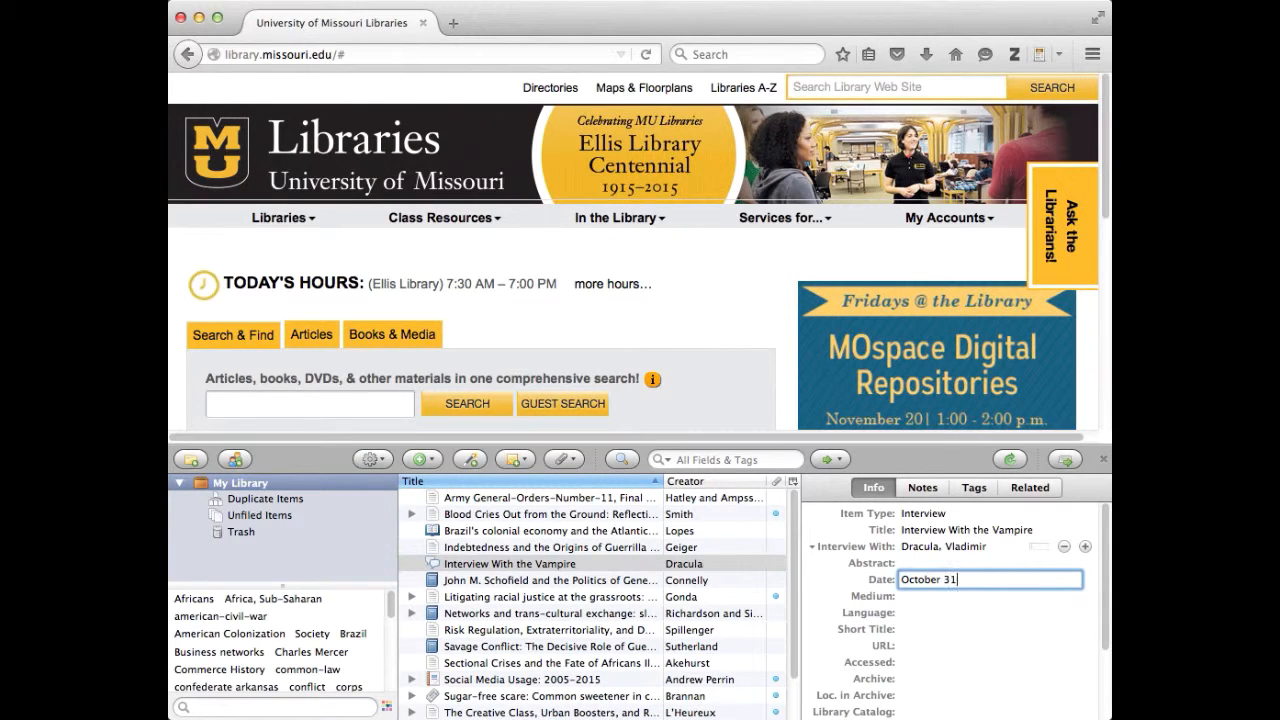
pyautogui.write(', 2015')
pyautogui.press('Tab')
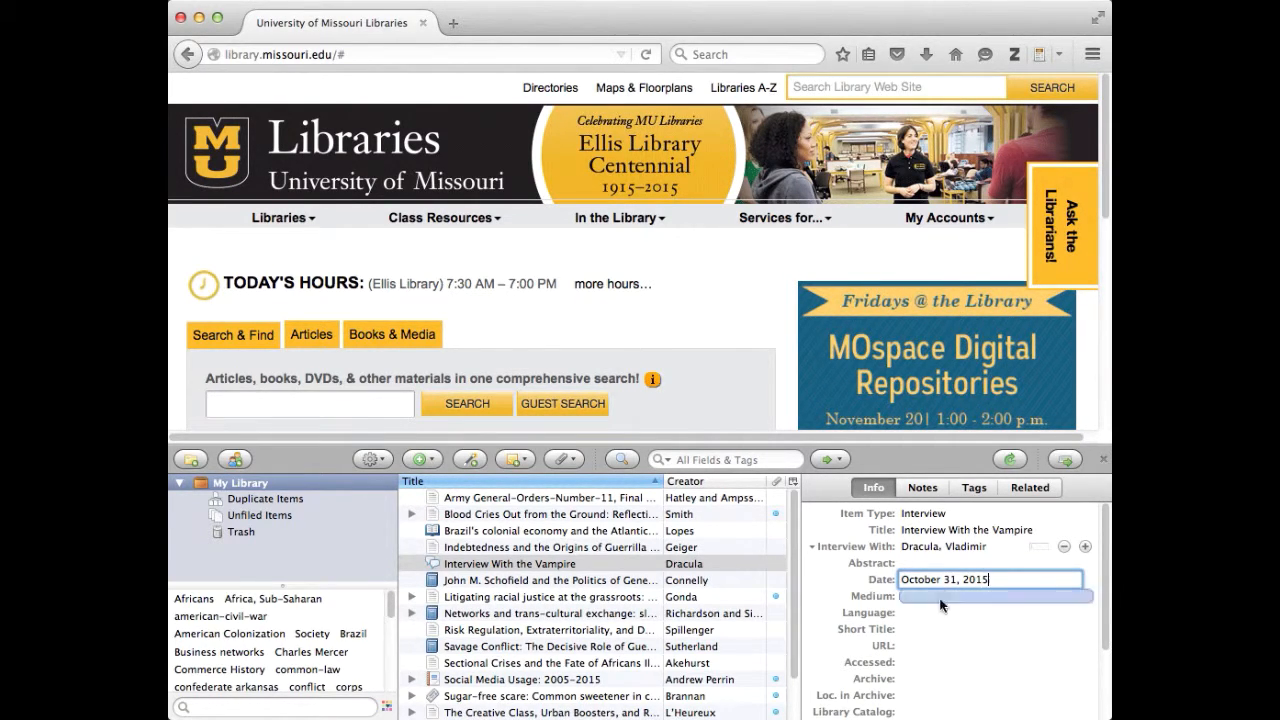
pyautogui.click(942, 594)
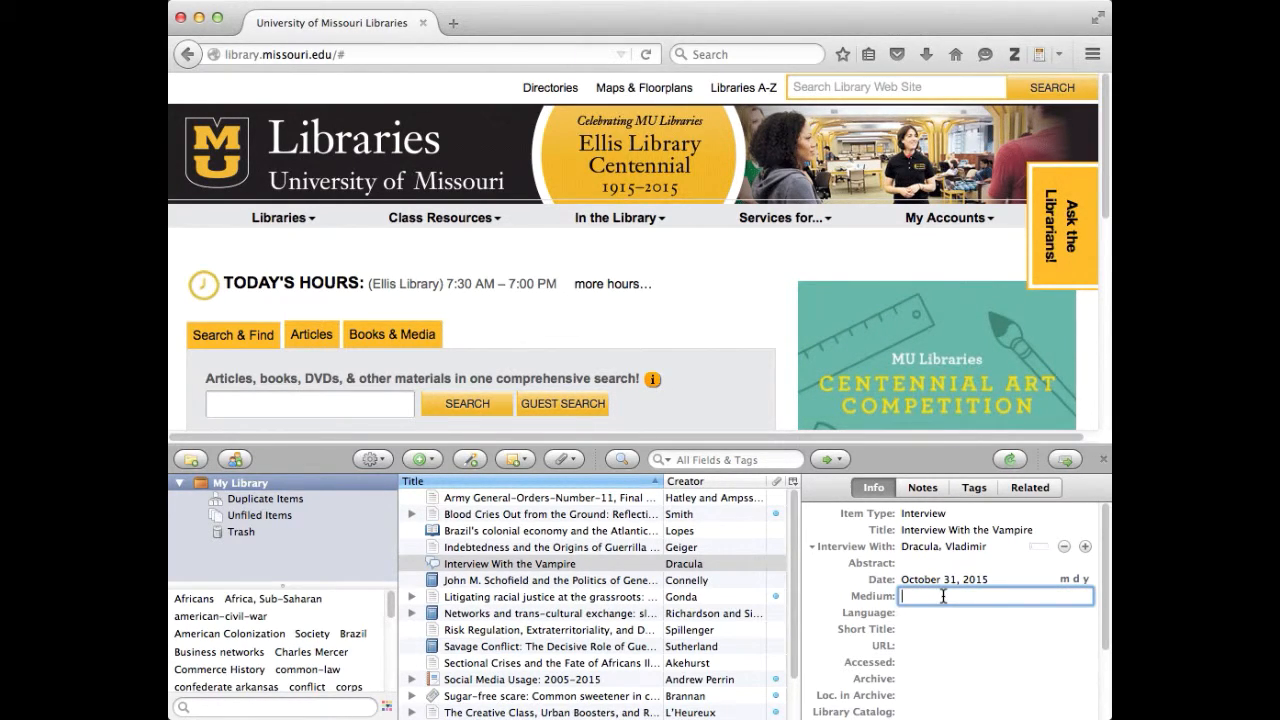
pyautogui.write('Skype')
pyautogui.click(944, 614)
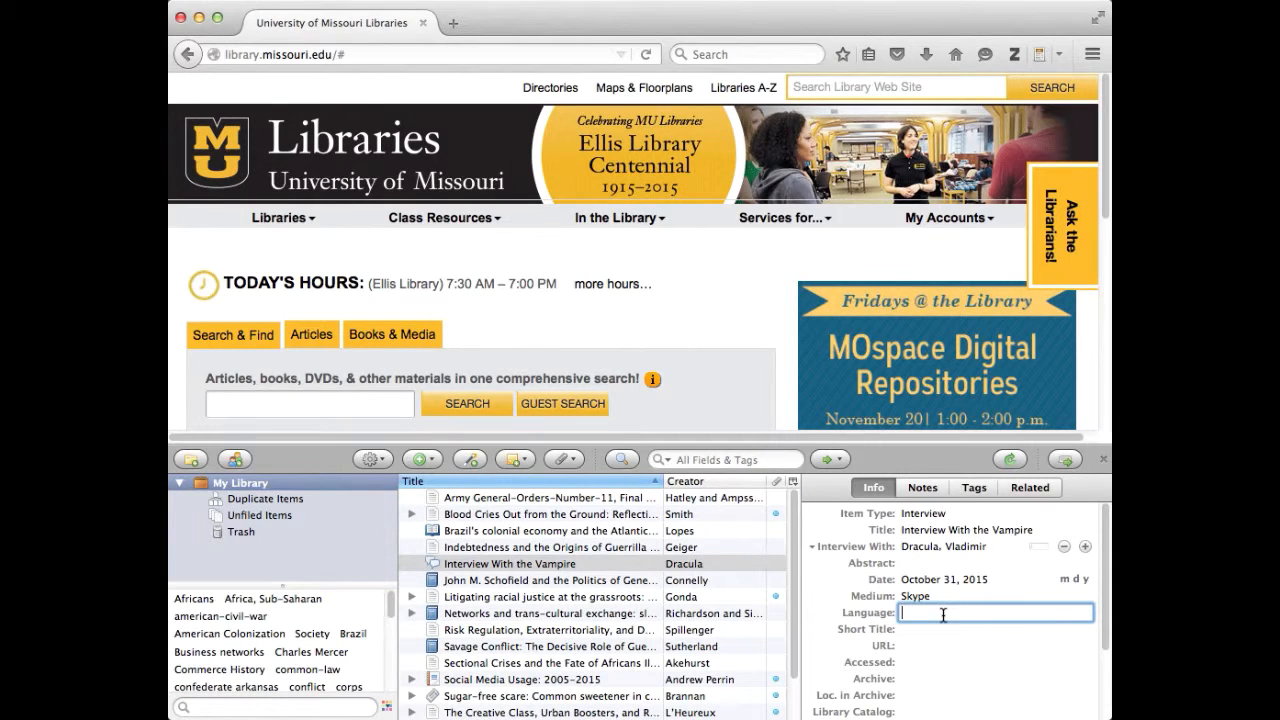
# Add a second creator as Interviewer and enter the interviewer's last and first name
pyautogui.click(1085, 547)
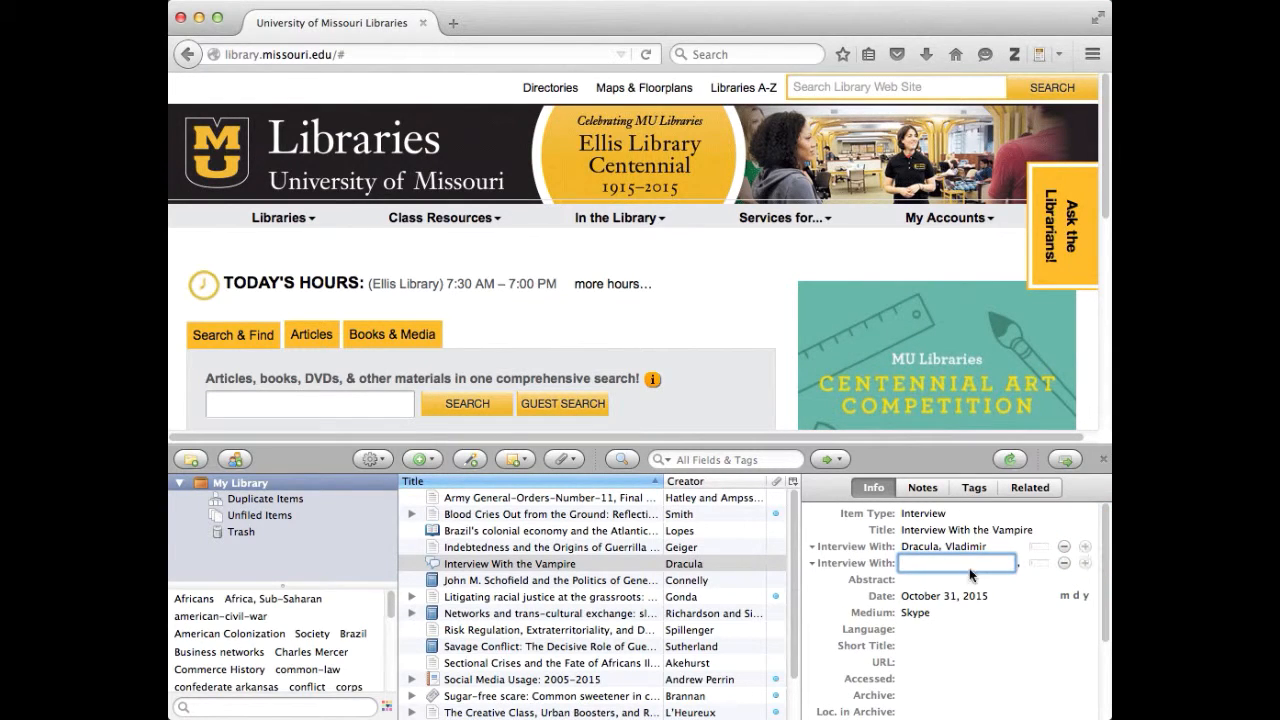
pyautogui.click(882, 563)
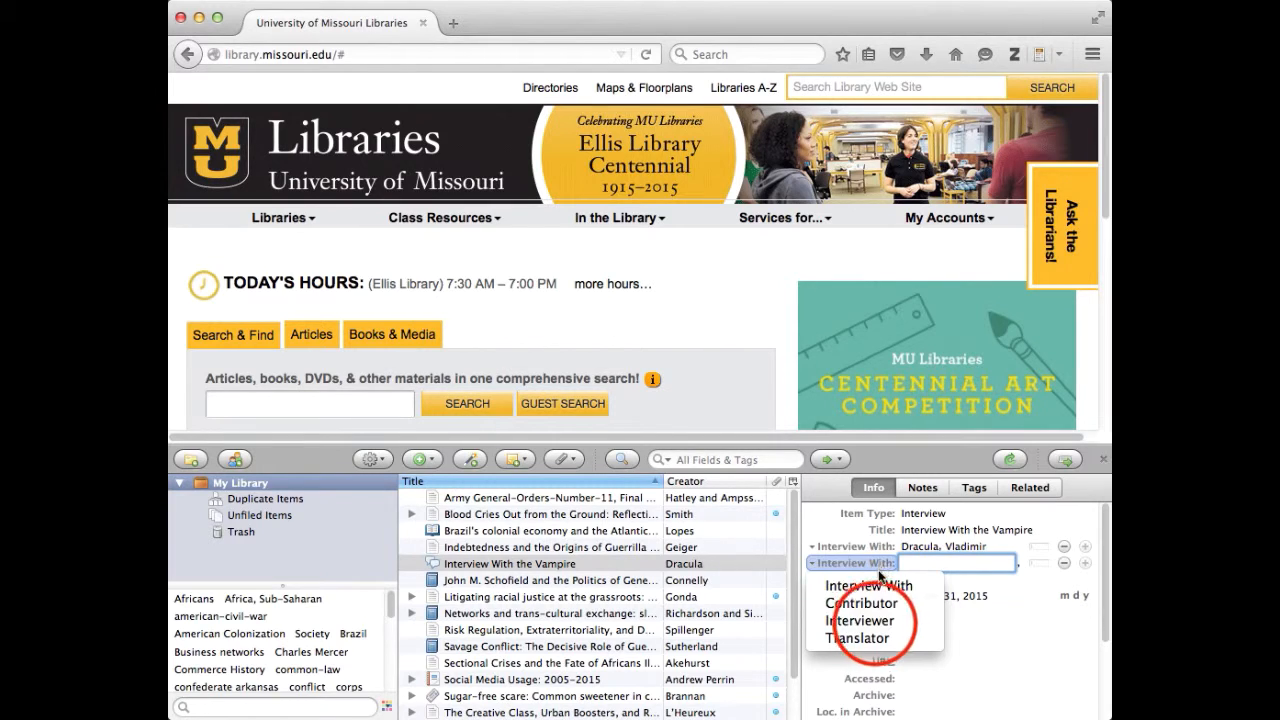
pyautogui.click(862, 620)
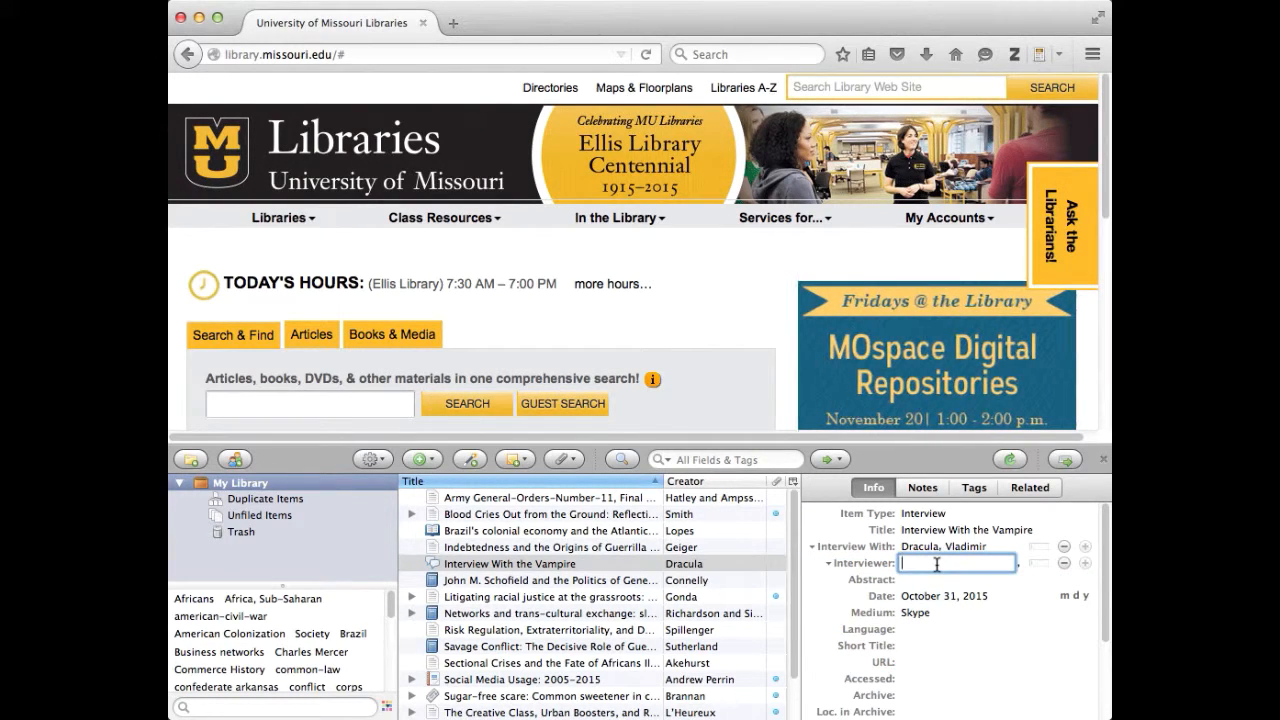
pyautogui.press('Tab')
pyautogui.press('Return')
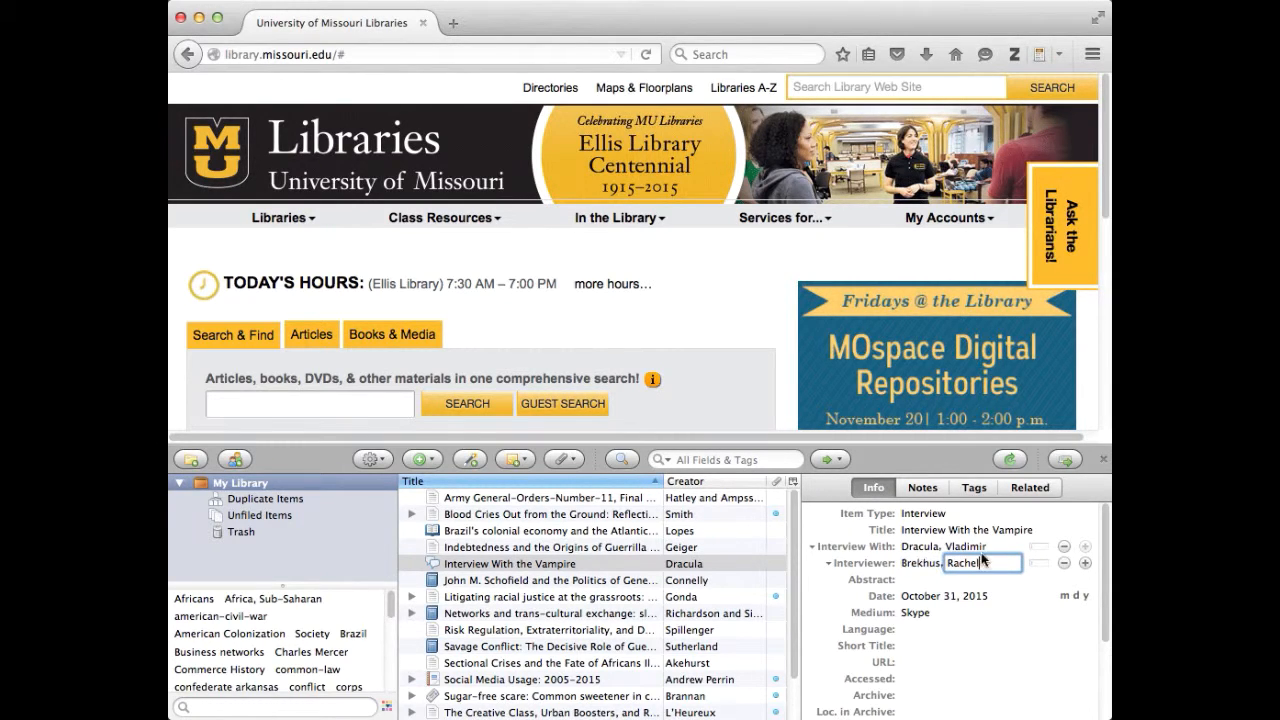
# Add a third creator as Translator and enter the translator's surname and first name
pyautogui.click(1084, 564)
pyautogui.click(881, 578)
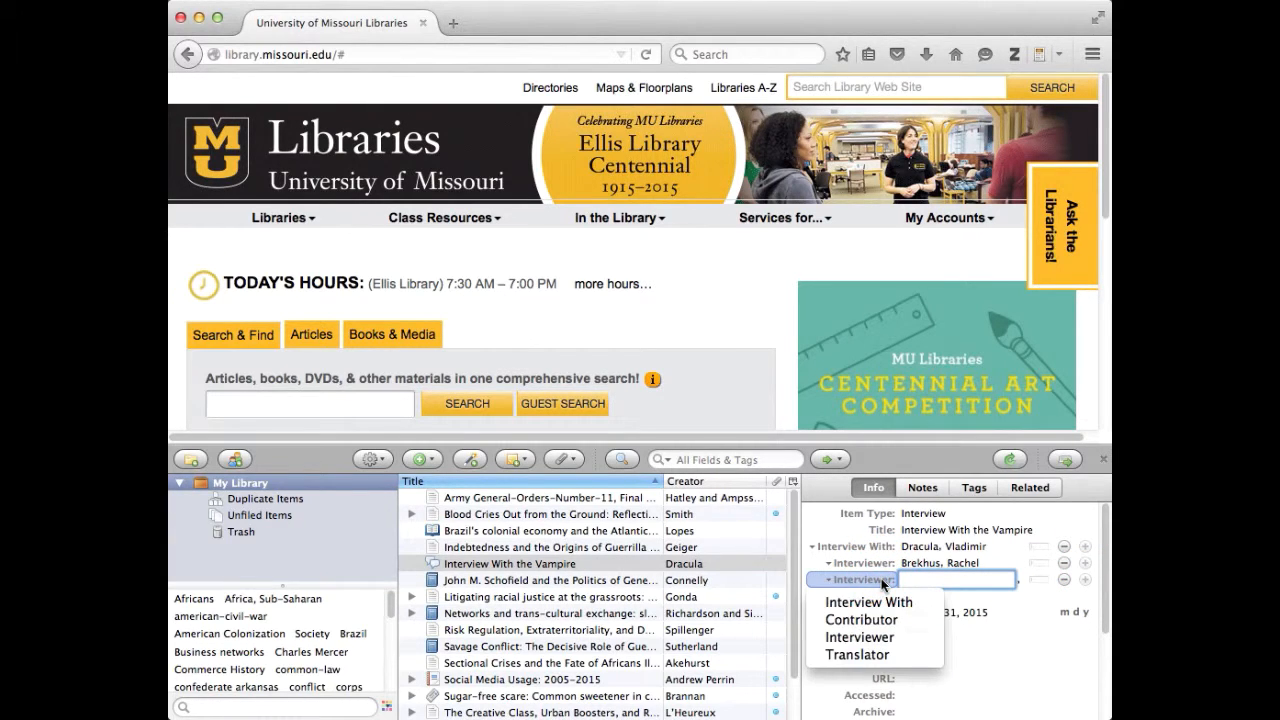
pyautogui.click(868, 657)
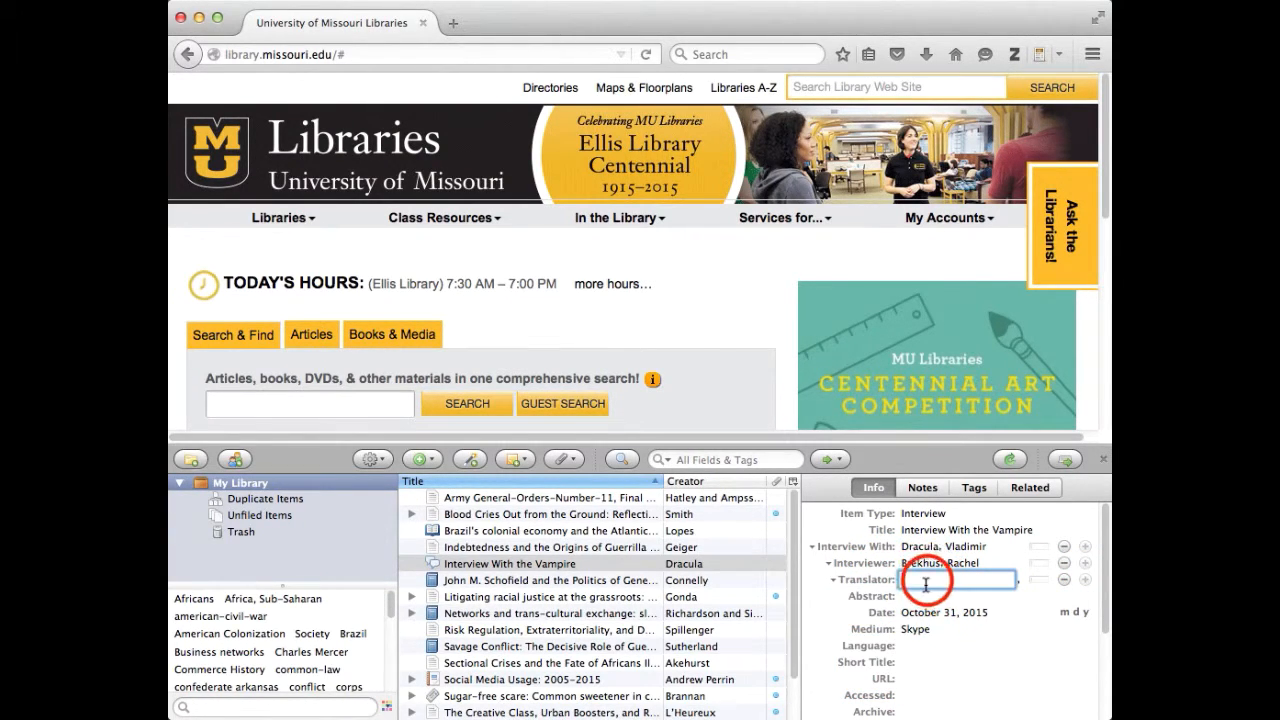
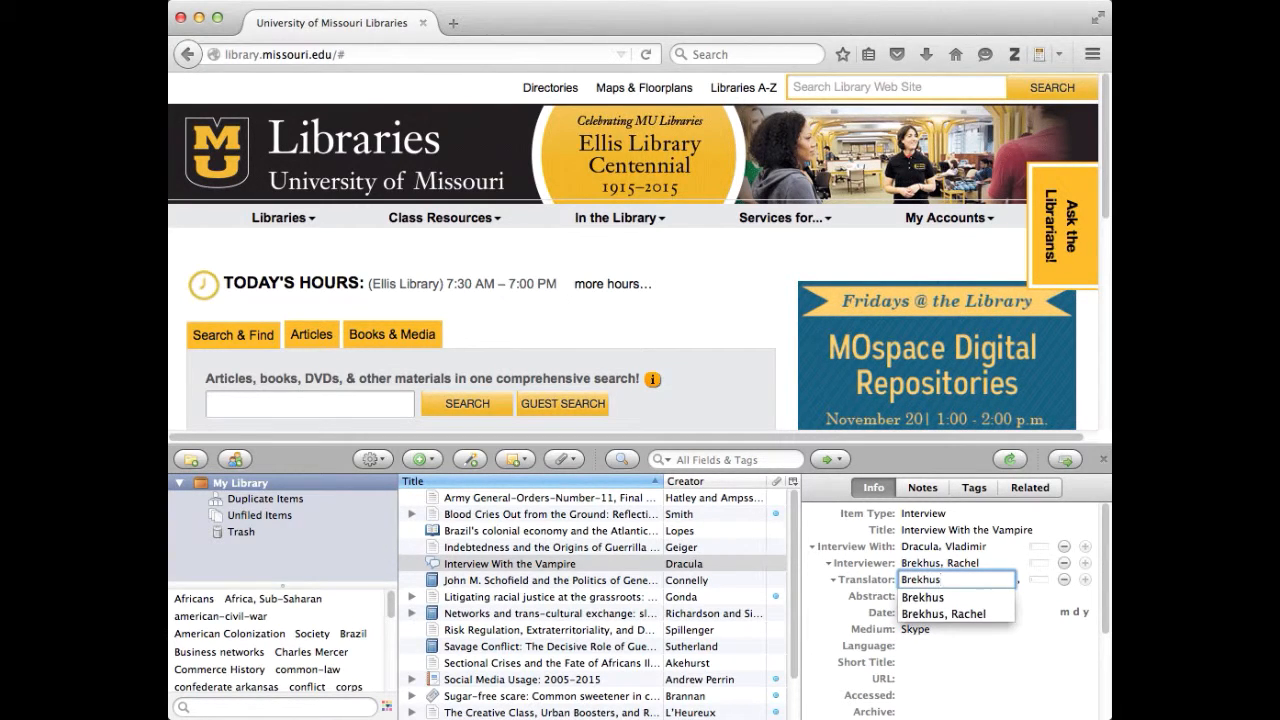
pyautogui.press('Tab')
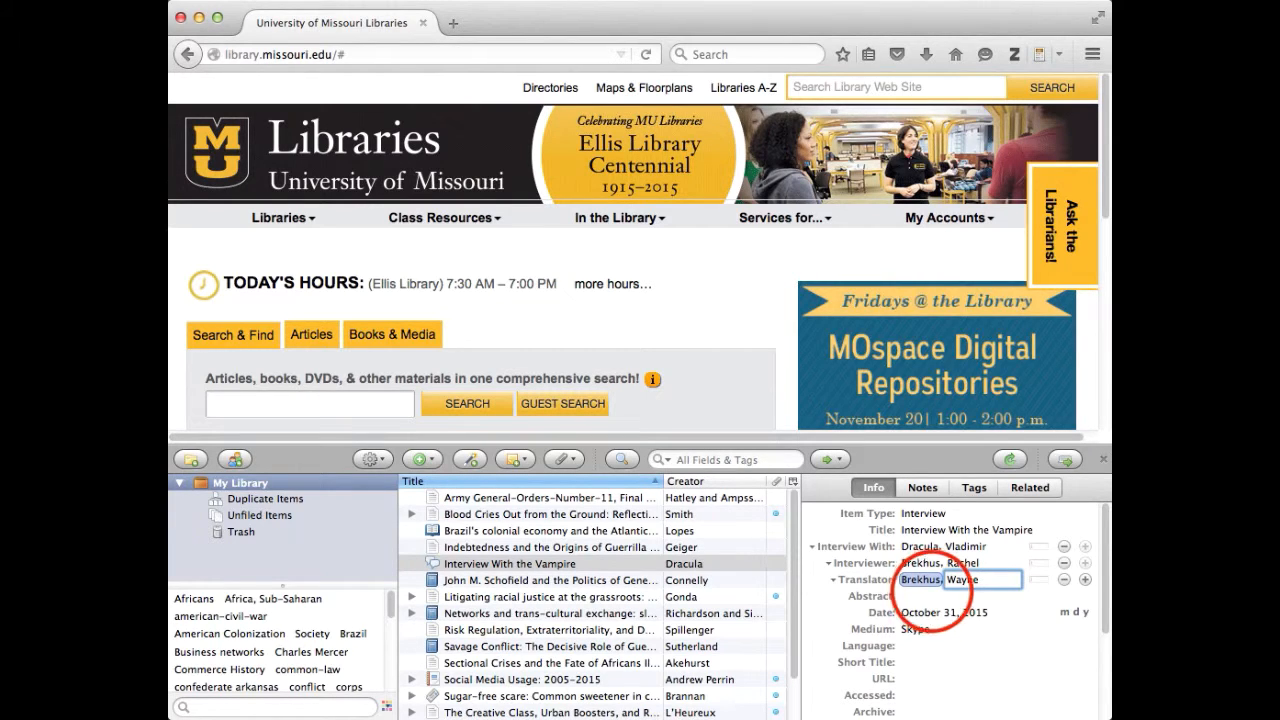
pyautogui.click(931, 593)
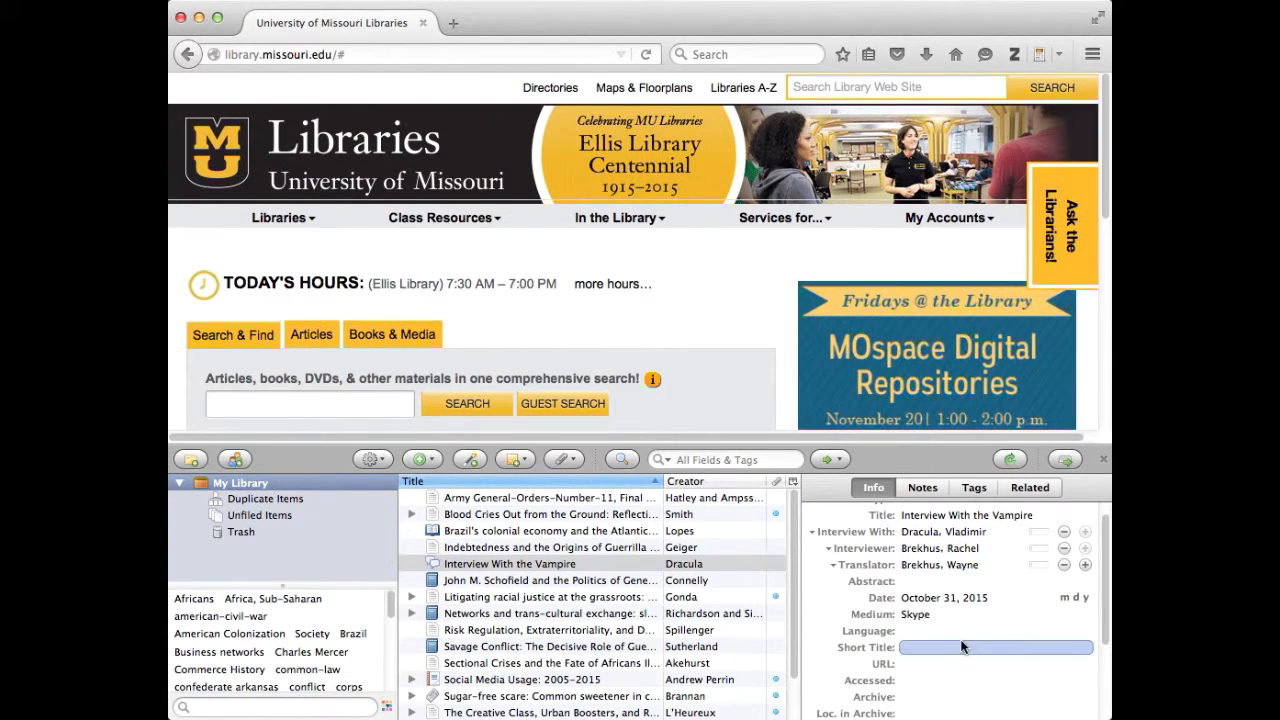
# Enter Transylvanian in the Language field and commit the value
pyautogui.scroll(-1, 963, 645)
pyautogui.click(960, 631)
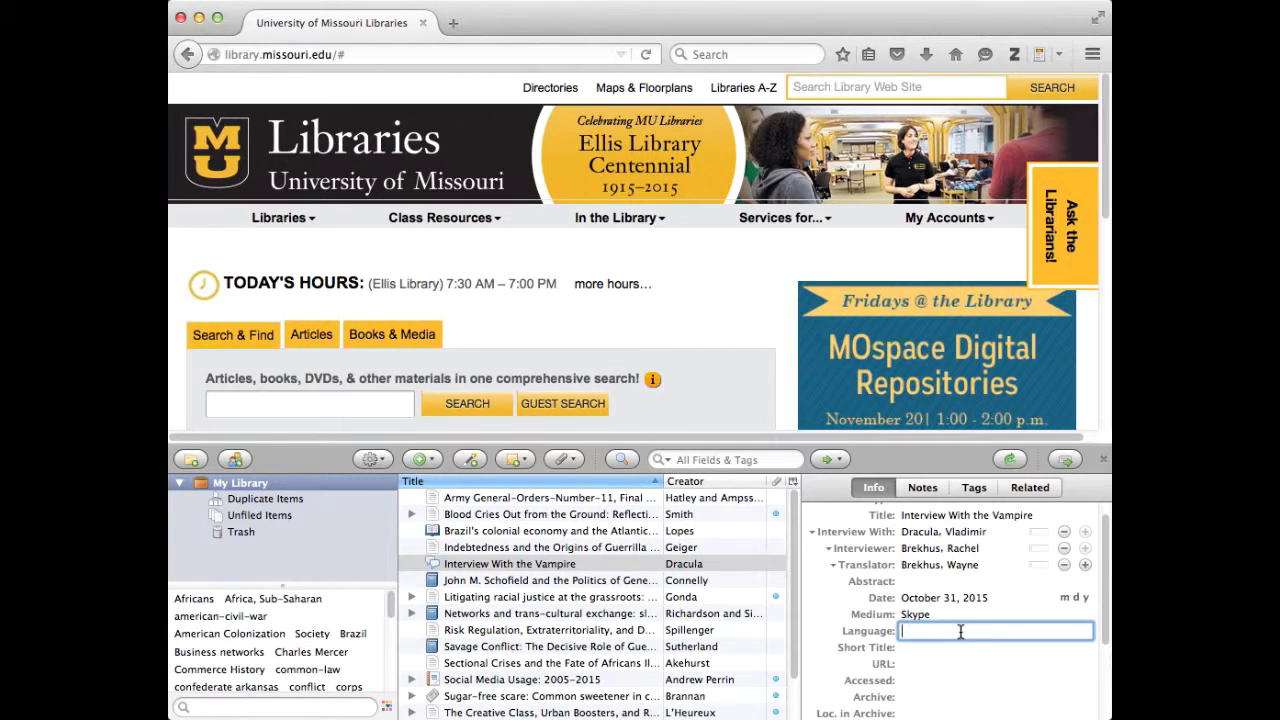
pyautogui.write('Transylvanian')
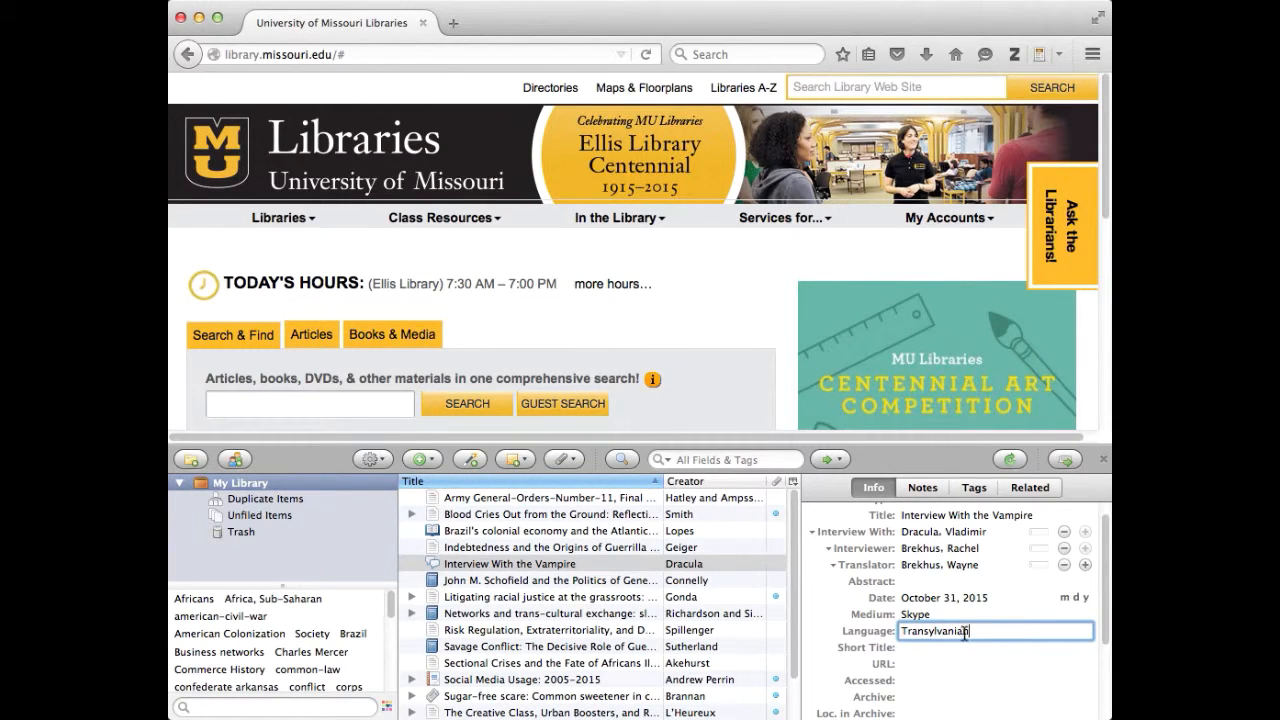
pyautogui.scroll(-1, 1100, 650)
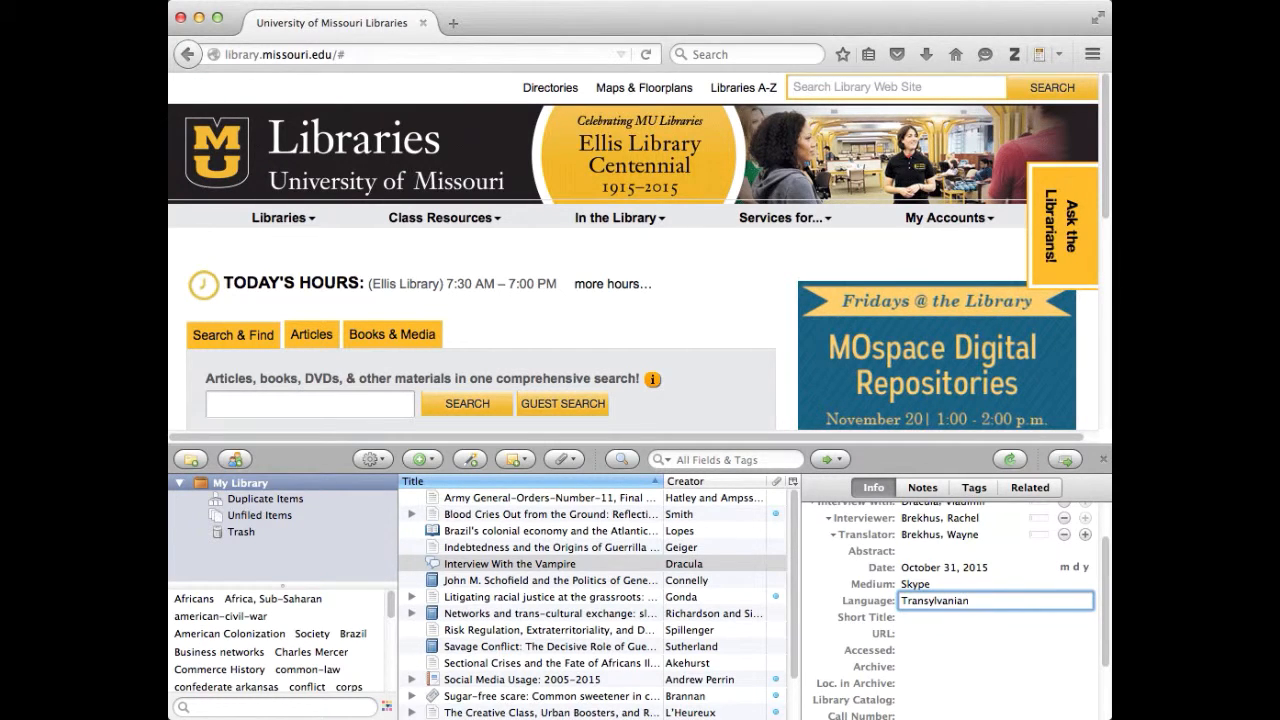
pyautogui.scroll(-1, 1106, 666)
pyautogui.scroll(-1, 1106, 670)
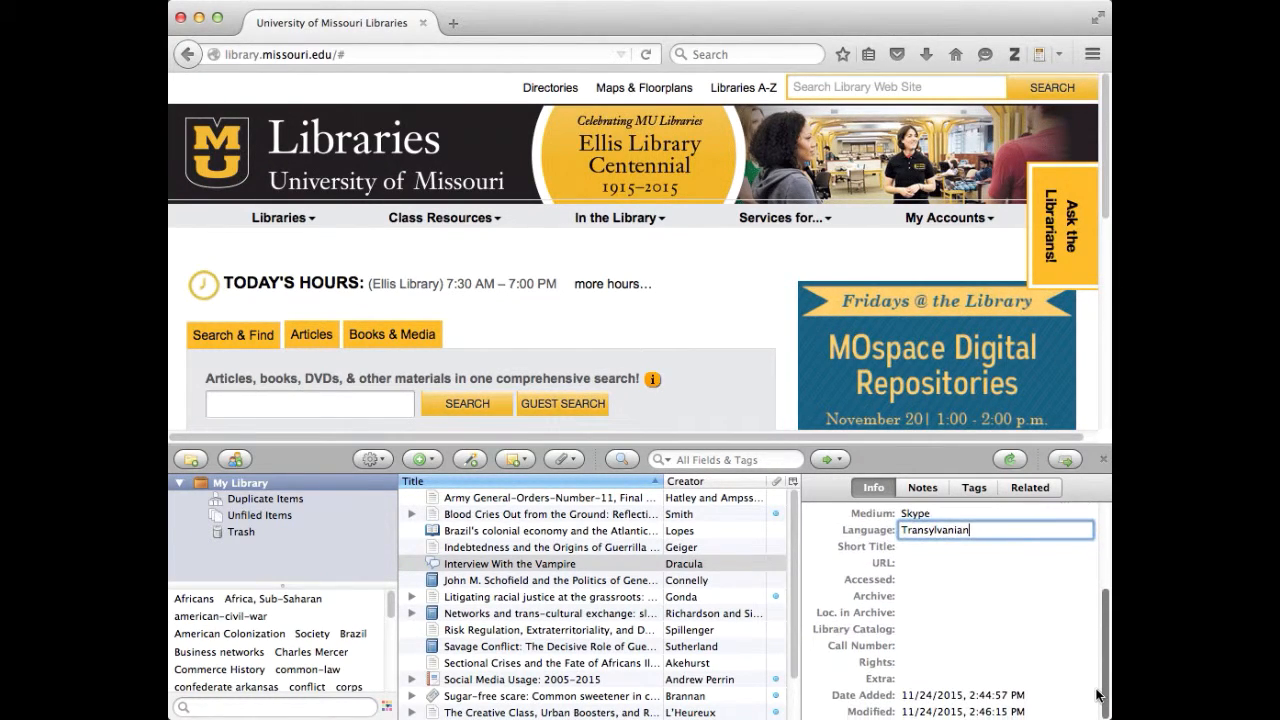
pyautogui.click(978, 679)
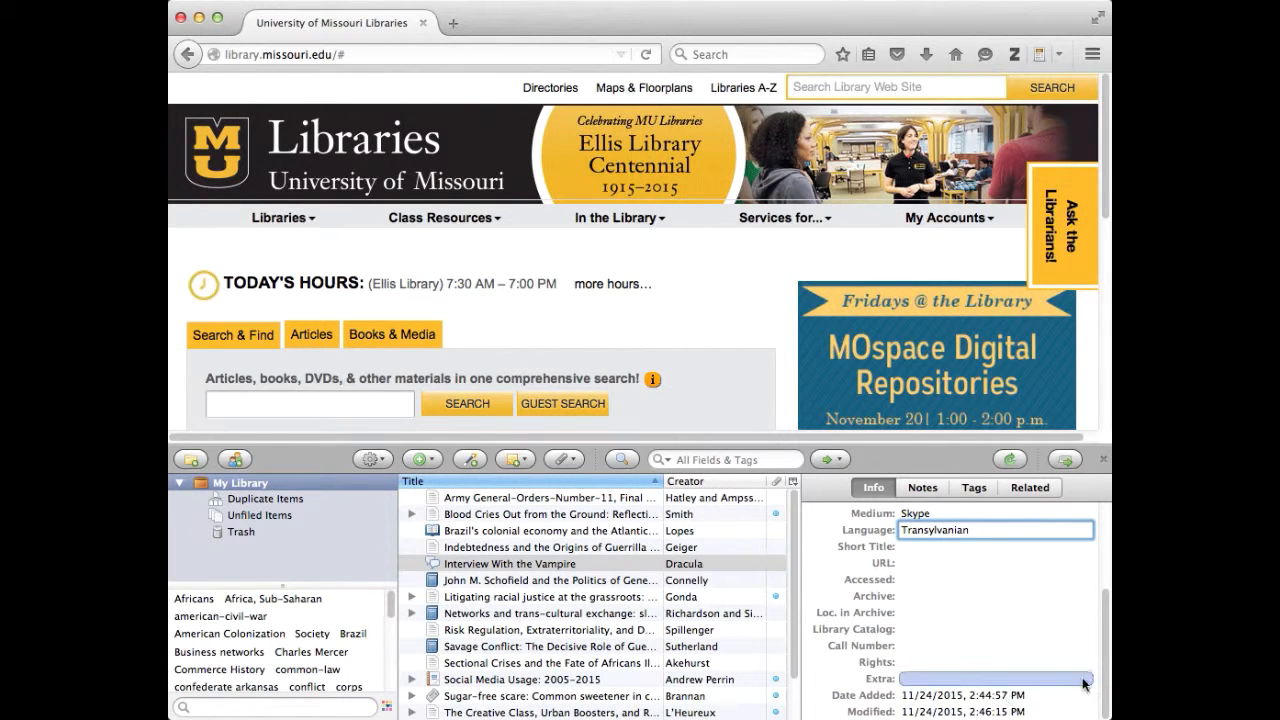
pyautogui.scroll(3, 1094, 600)
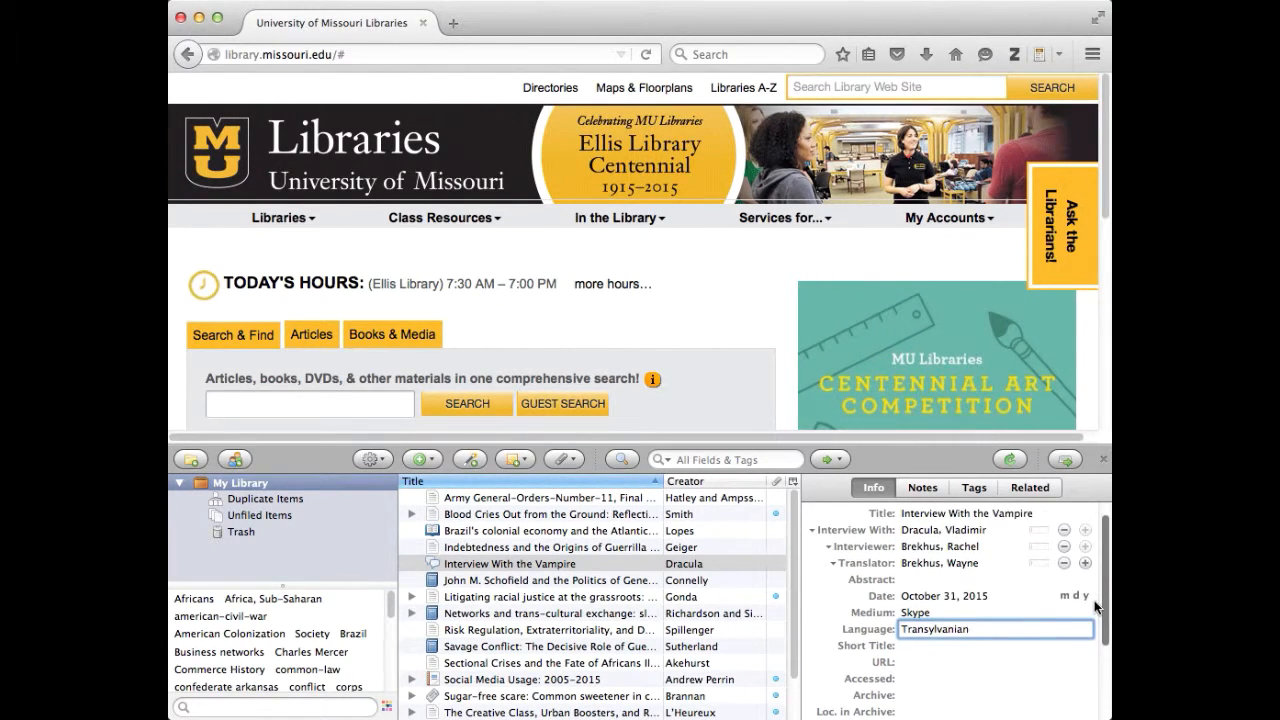
pyautogui.scroll(1, 1094, 600)
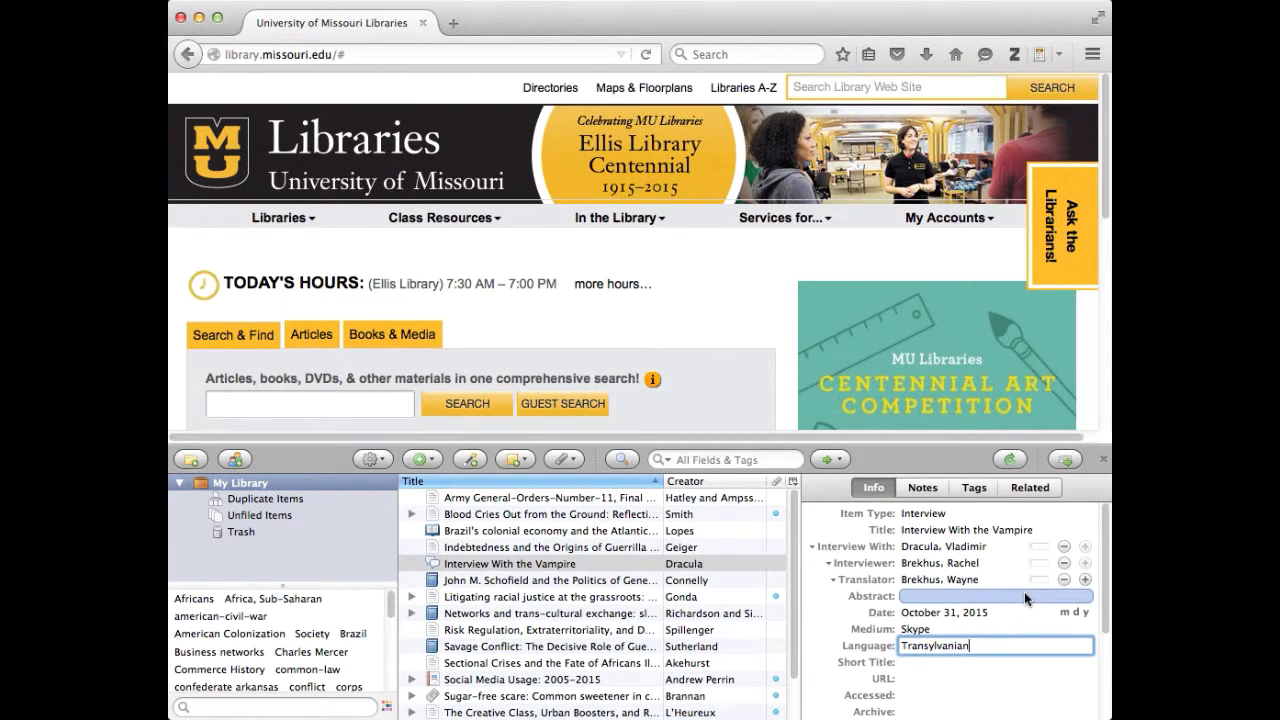
pyautogui.click(913, 614)
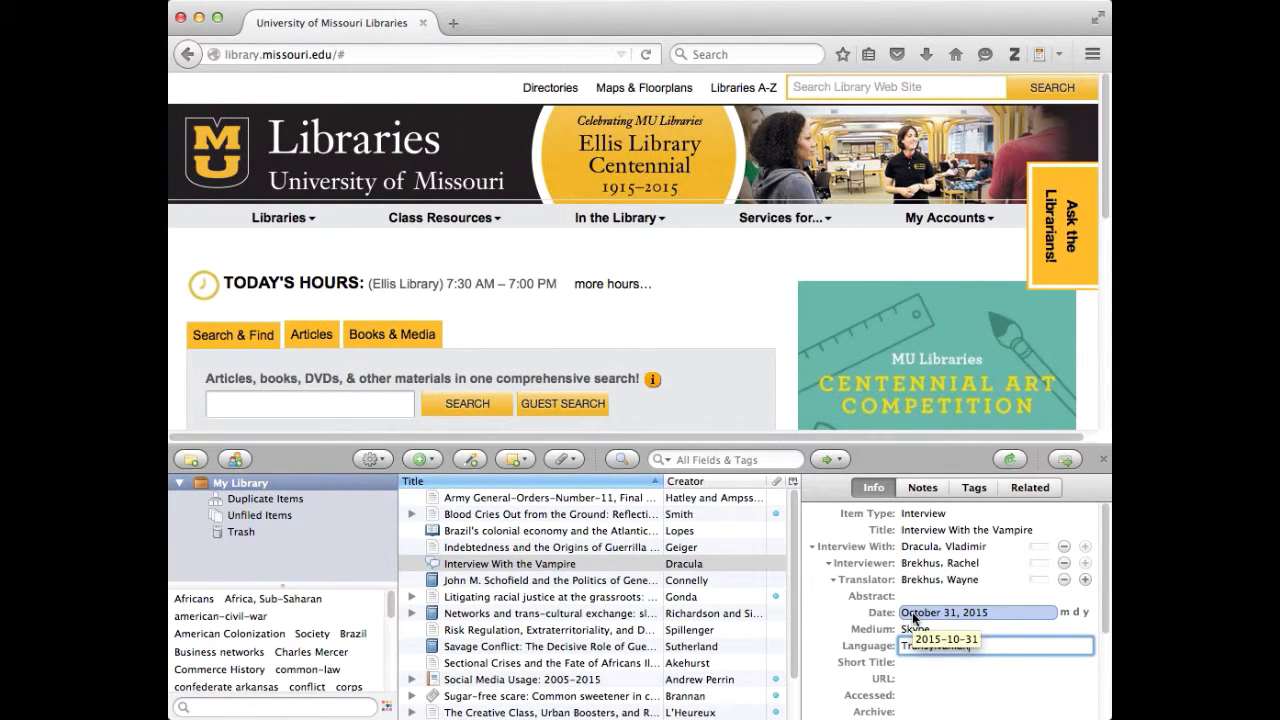
pyautogui.click(866, 649)
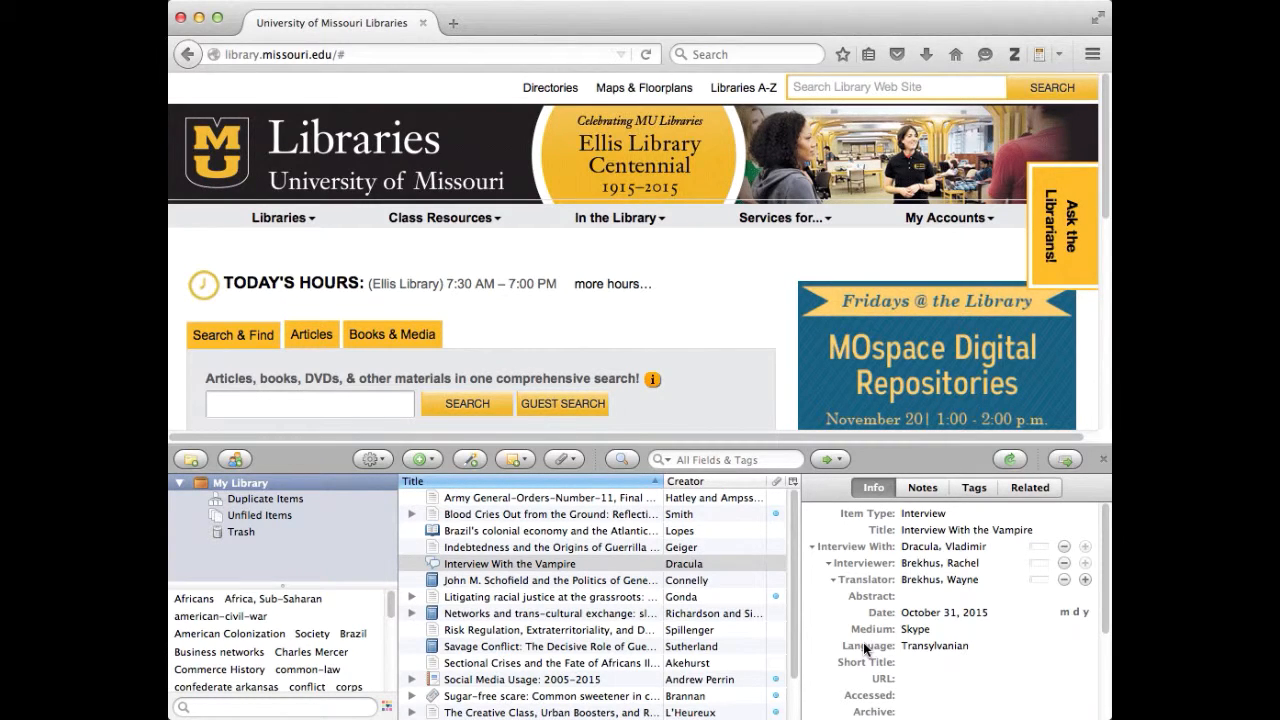
pyautogui.click(431, 461)
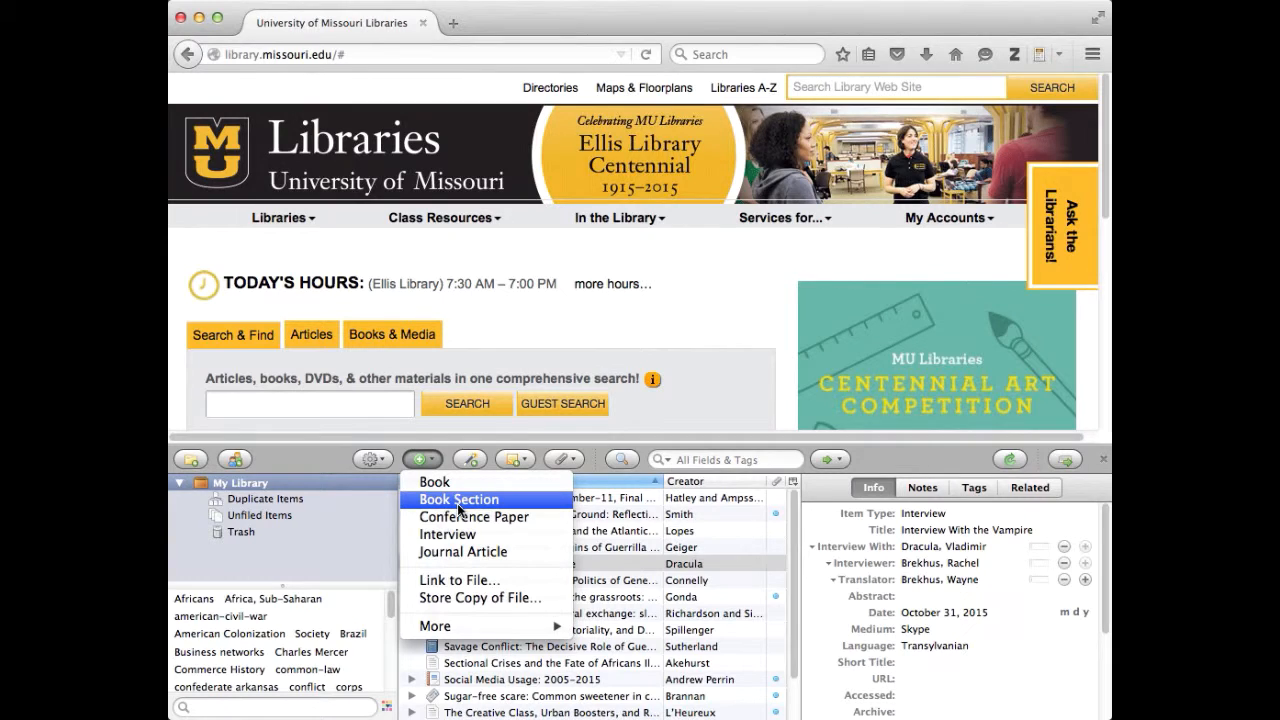
pyautogui.click(311, 453)
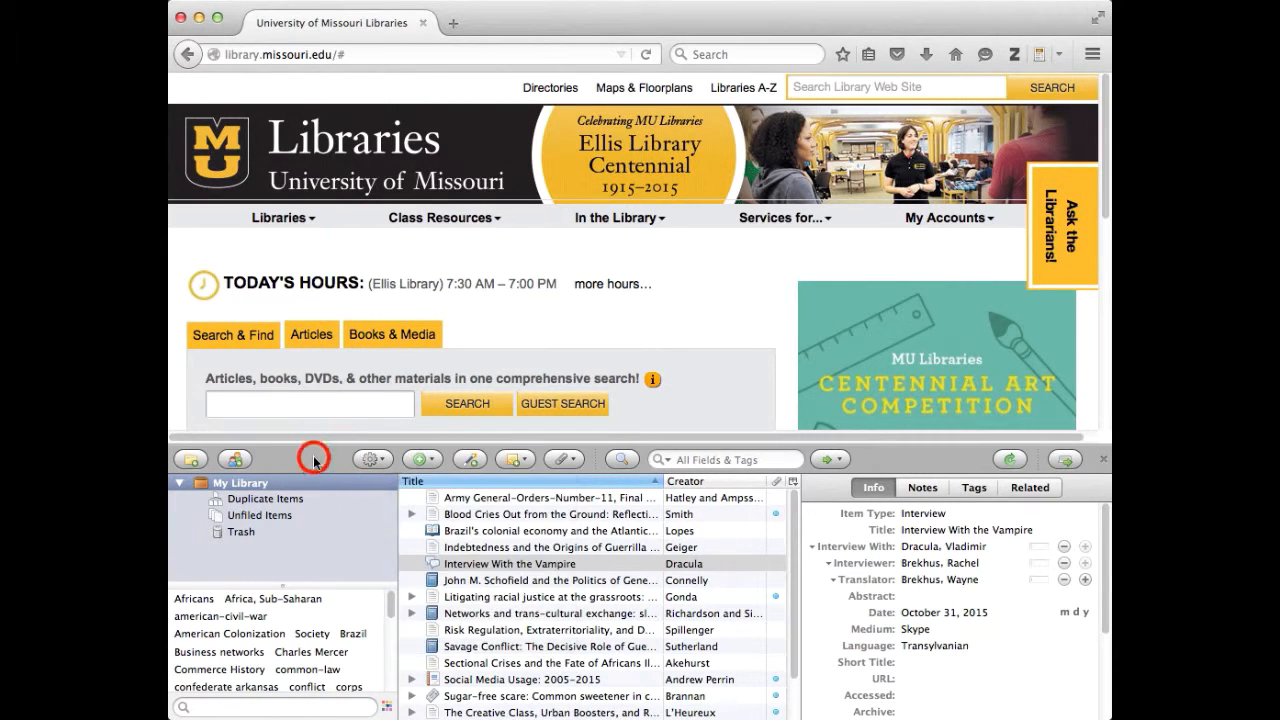